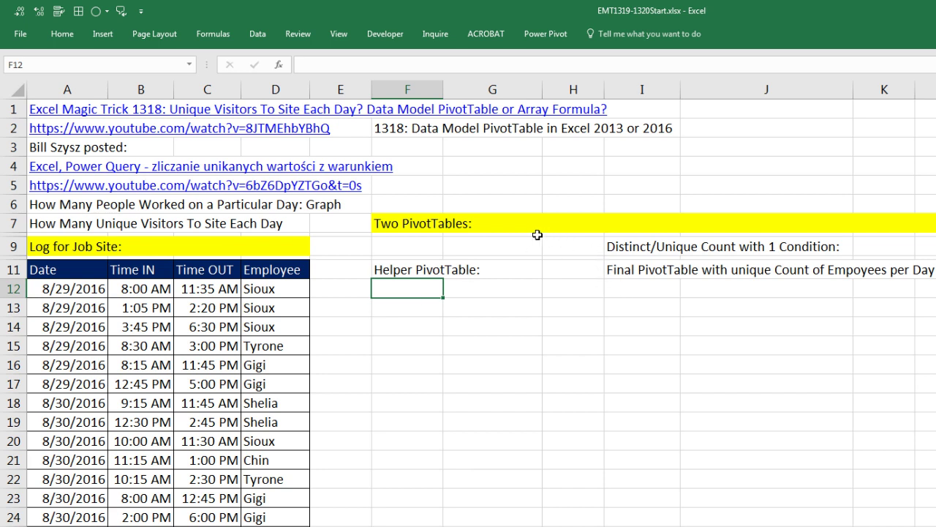
# Insert a PivotTable from the log range A11:D31 at cell F13 on the existing worksheet.
pyautogui.moveTo(74, 291); pyautogui.dragTo(283, 379)
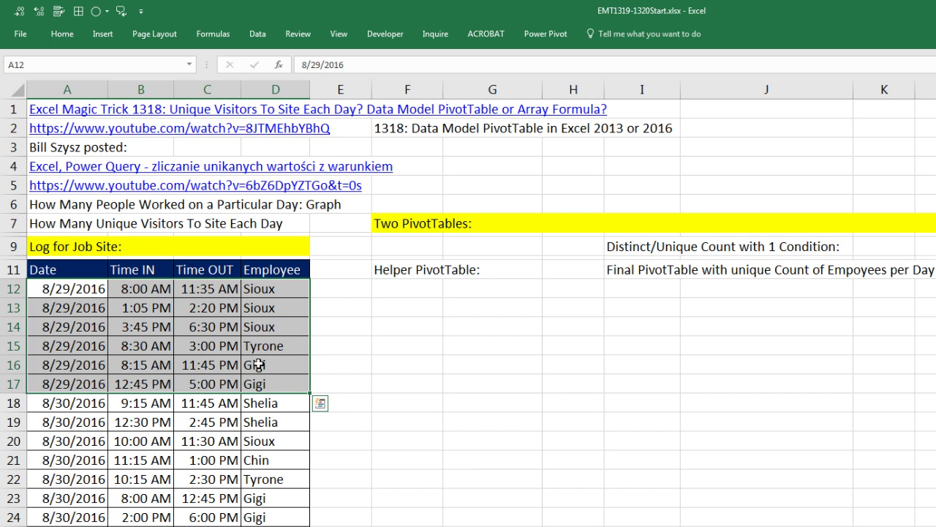
pyautogui.click(224, 308)
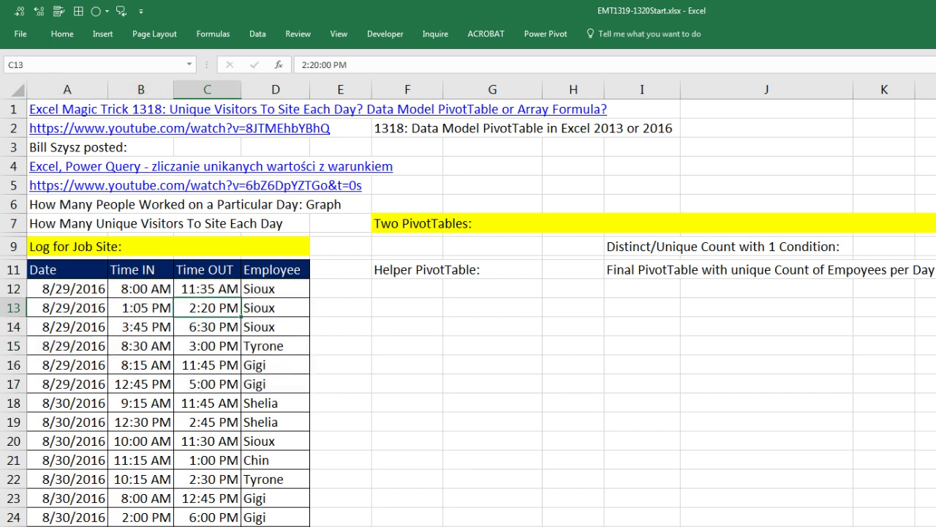
pyautogui.click(102, 34)
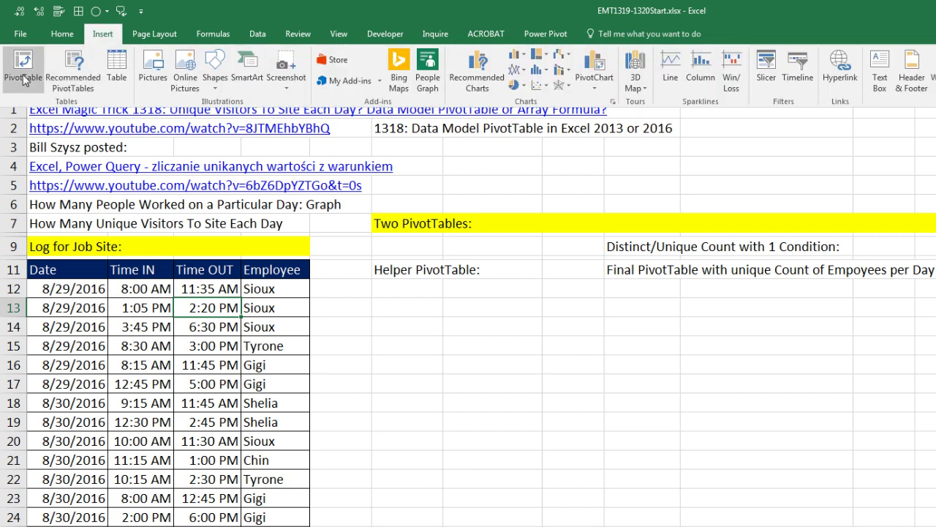
pyautogui.click(22, 77)
pyautogui.press('alt')
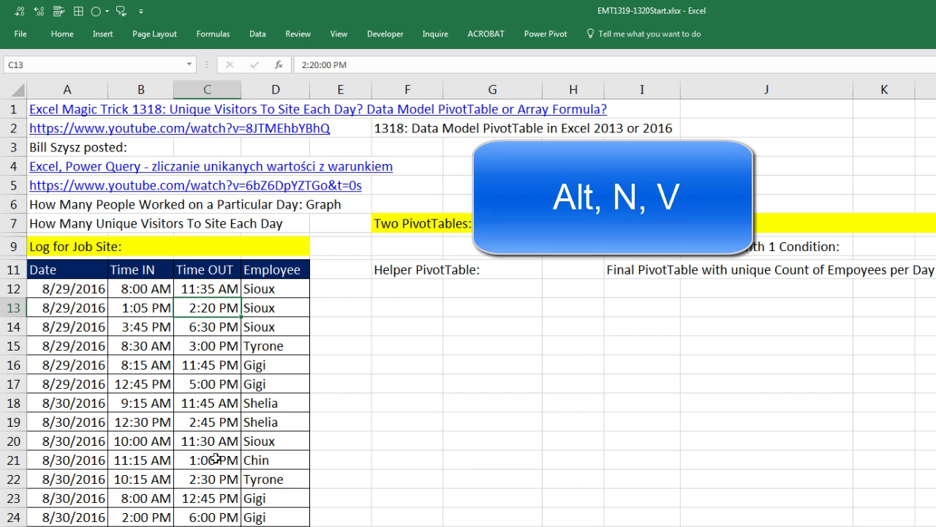
pyautogui.press('n')
pyautogui.press('v')
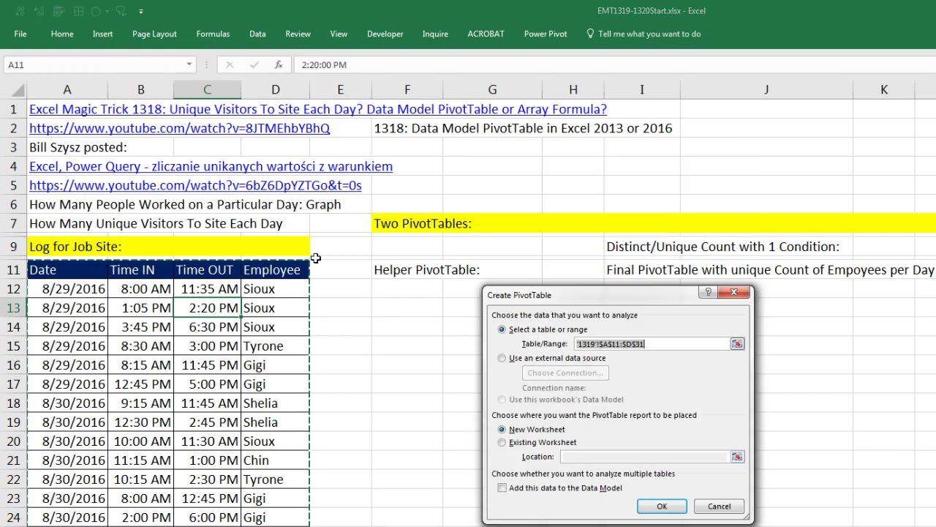
pyautogui.click(503, 442)
pyautogui.click(576, 456)
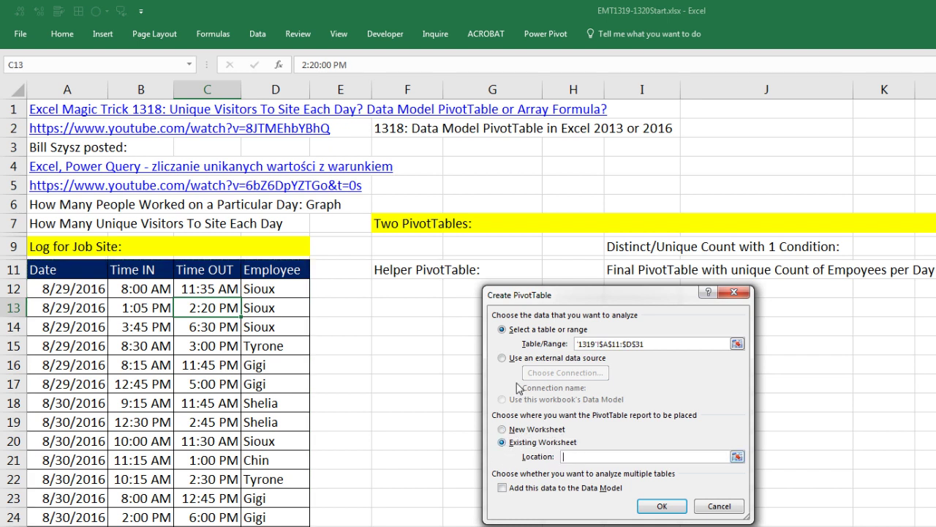
pyautogui.click(386, 306)
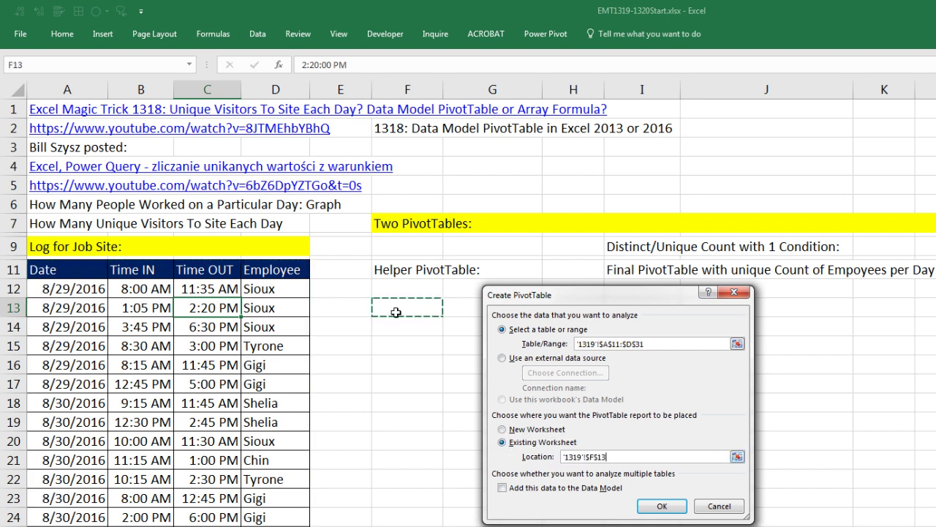
pyautogui.click(662, 505)
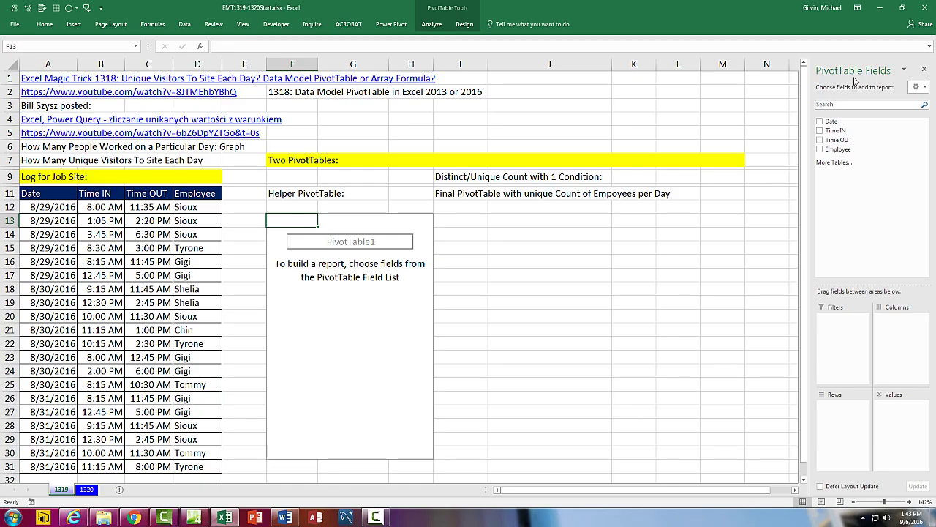
# Add Date and then Employee as row fields in the helper PivotTable.
pyautogui.moveTo(826, 72); pyautogui.dragTo(572, 85)
pyautogui.moveTo(535, 139); pyautogui.dragTo(558, 408)
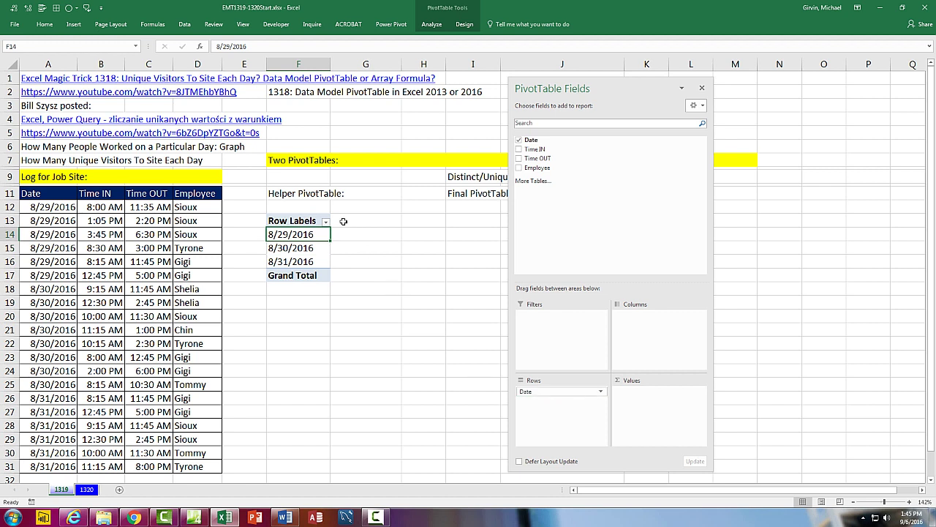
pyautogui.moveTo(538, 167); pyautogui.dragTo(537, 407)
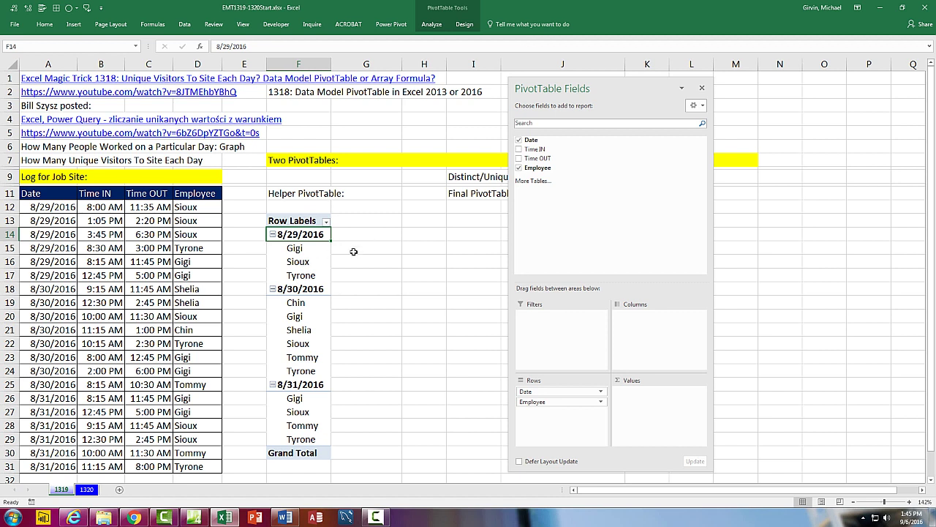
# Set the helper PivotTable's report layout to Tabular Form with all item labels repeated.
pyautogui.click(465, 24)
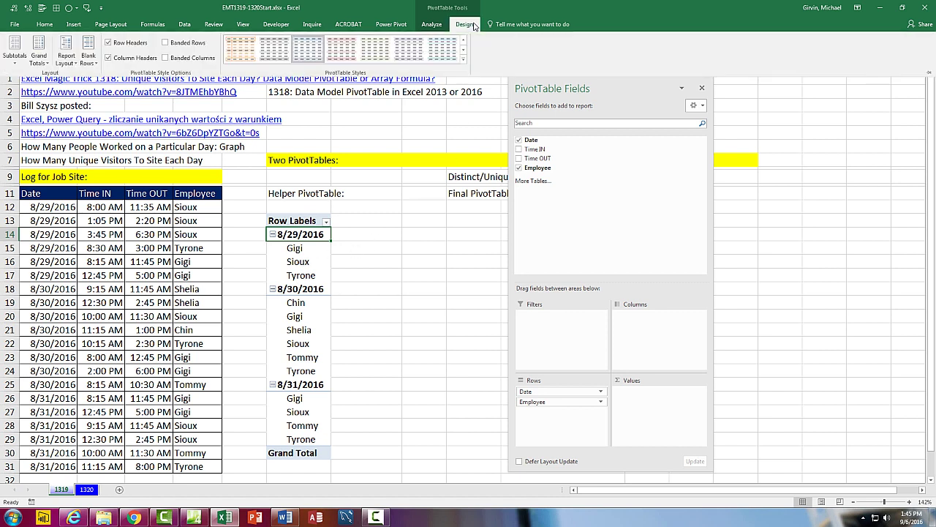
pyautogui.click(65, 58)
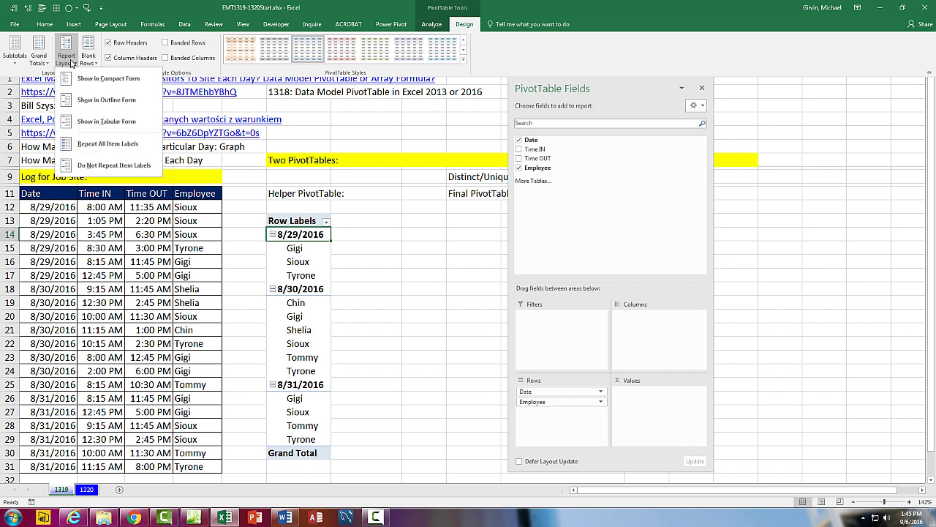
pyautogui.click(78, 127)
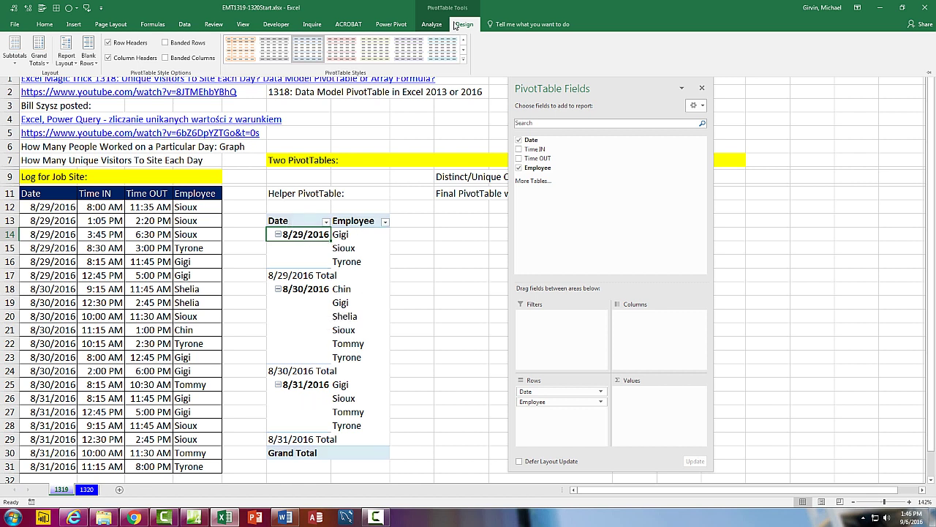
pyautogui.click(64, 65)
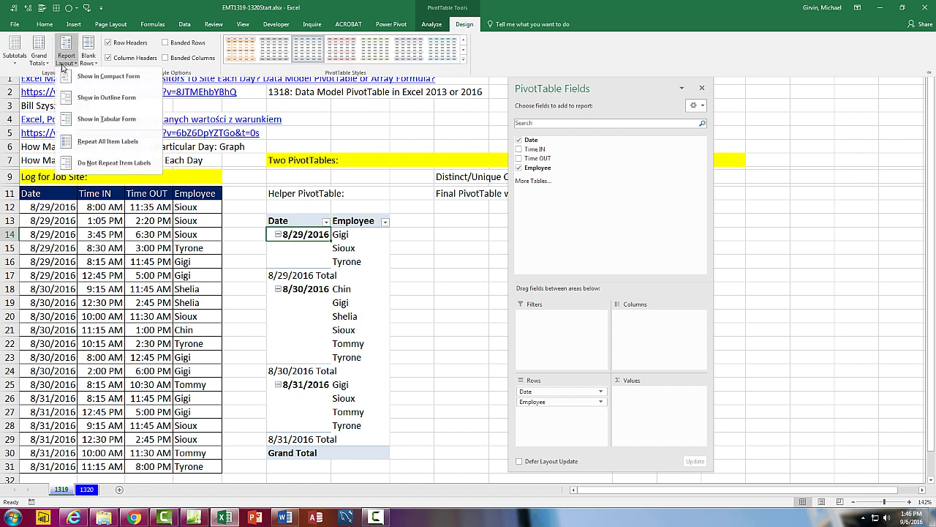
pyautogui.click(88, 151)
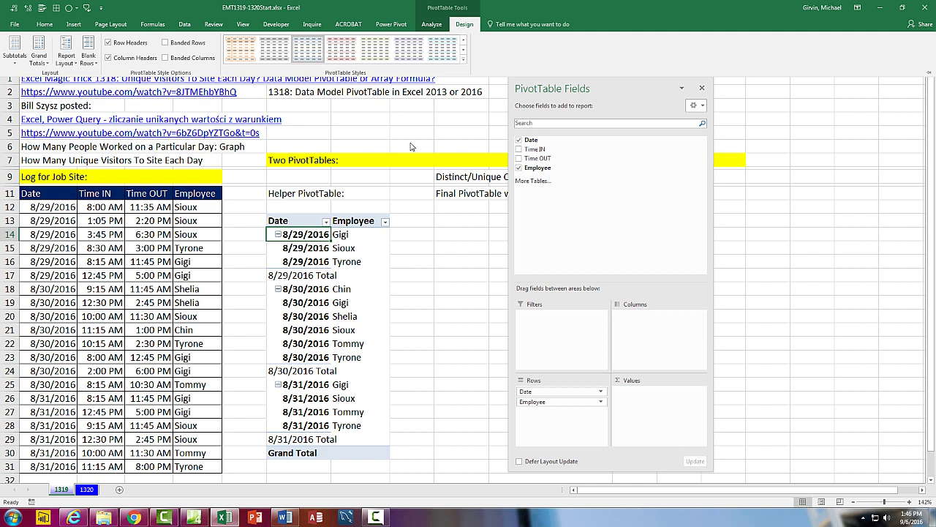
# Turn off the Grand Totals and hide all subtotals.
pyautogui.click(38, 55)
pyautogui.click(55, 86)
pyautogui.click(15, 53)
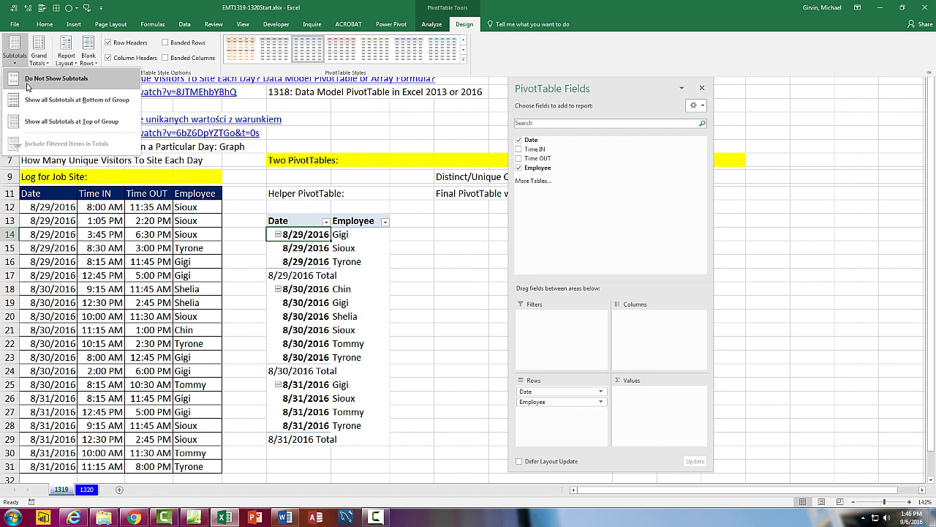
pyautogui.click(27, 80)
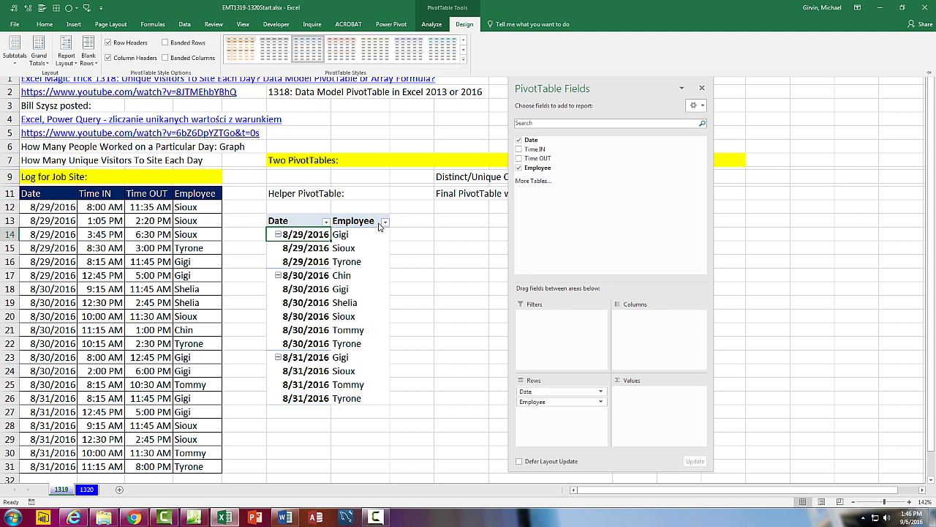
# Insert a second PivotTable at I13, sourced from the helper PivotTable's range starting at F13.
pyautogui.hotkey('ctrl', 'F1')
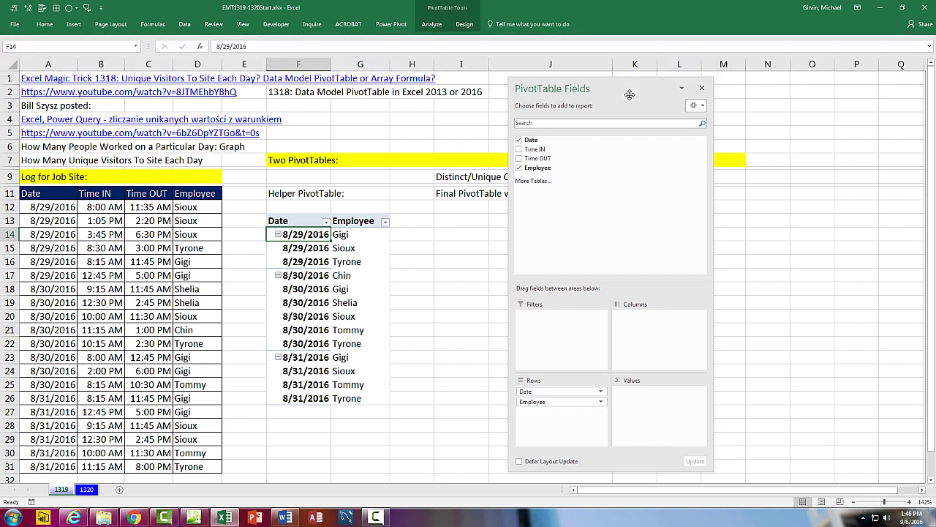
pyautogui.moveTo(633, 93); pyautogui.dragTo(807, 100)
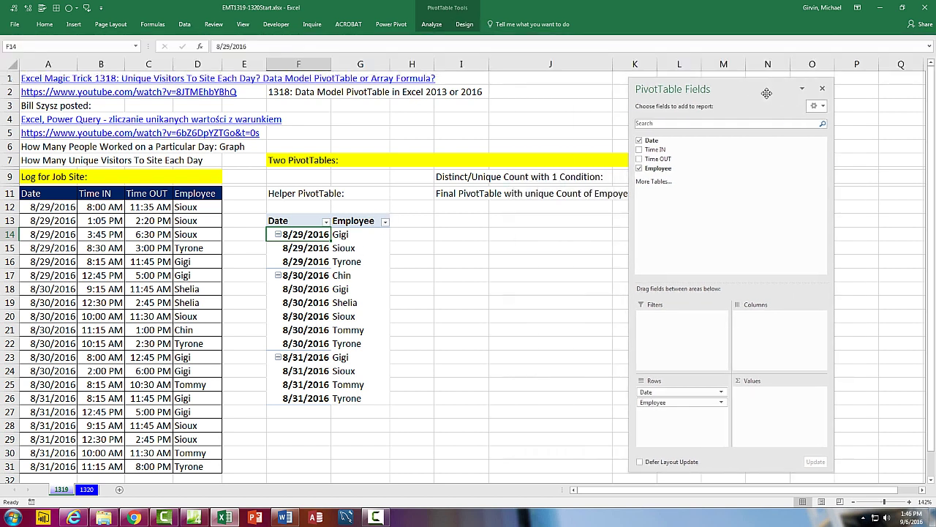
pyautogui.click(457, 220)
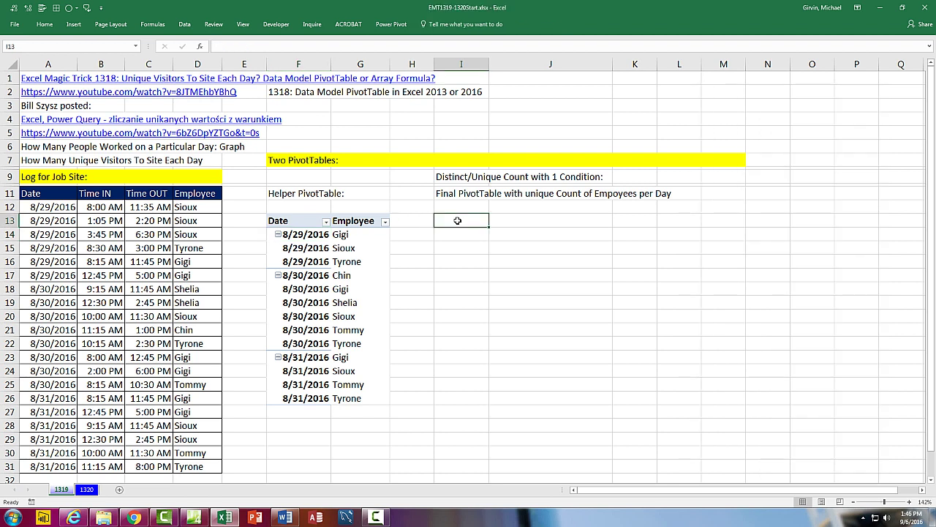
pyautogui.hotkey('alt', 'n')
pyautogui.press('v')
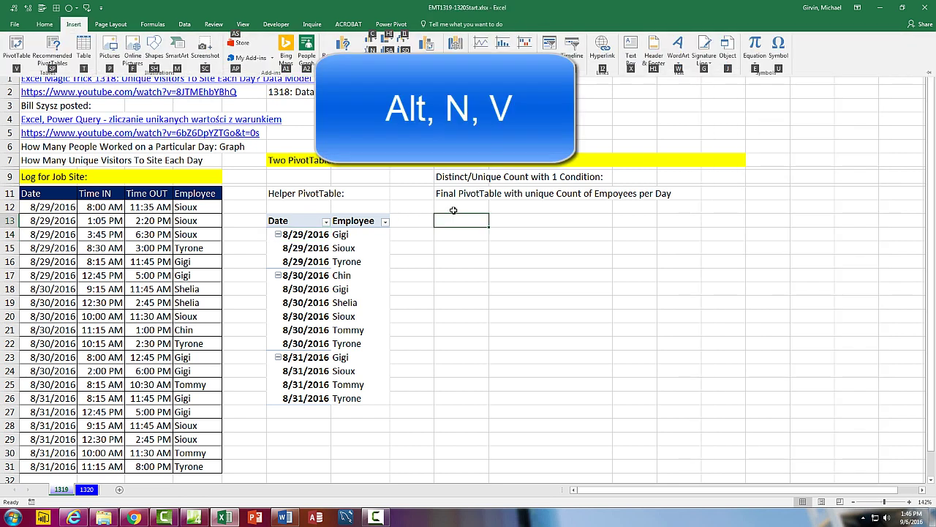
pyautogui.moveTo(452, 213); pyautogui.dragTo(606, 213)
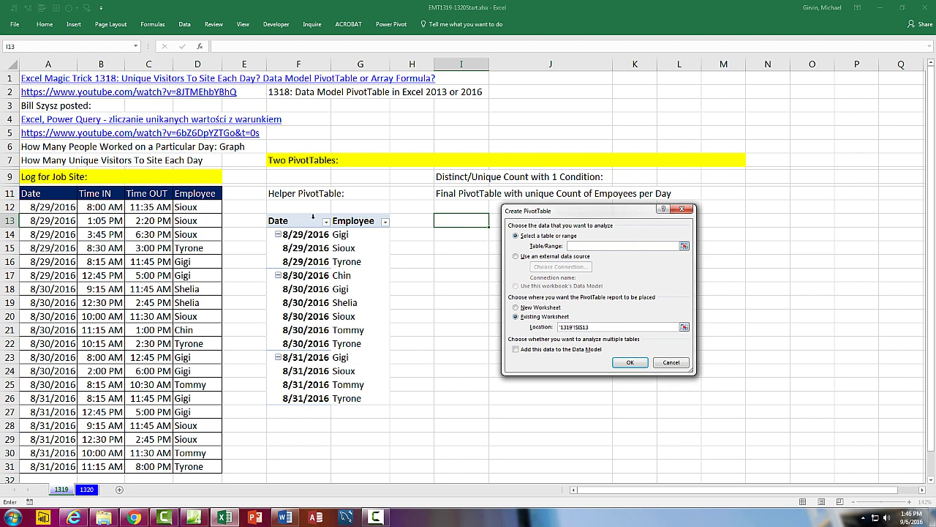
pyautogui.moveTo(293, 220); pyautogui.dragTo(357, 443)
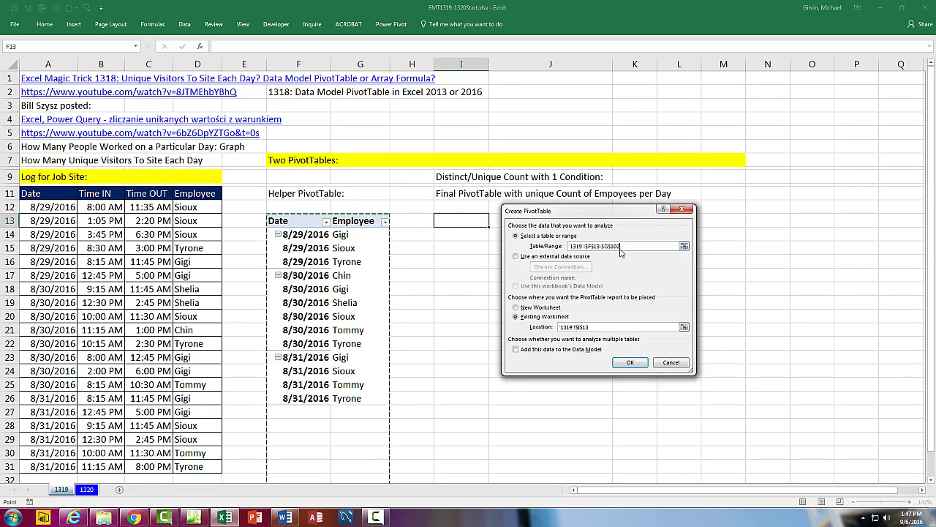
pyautogui.click(630, 363)
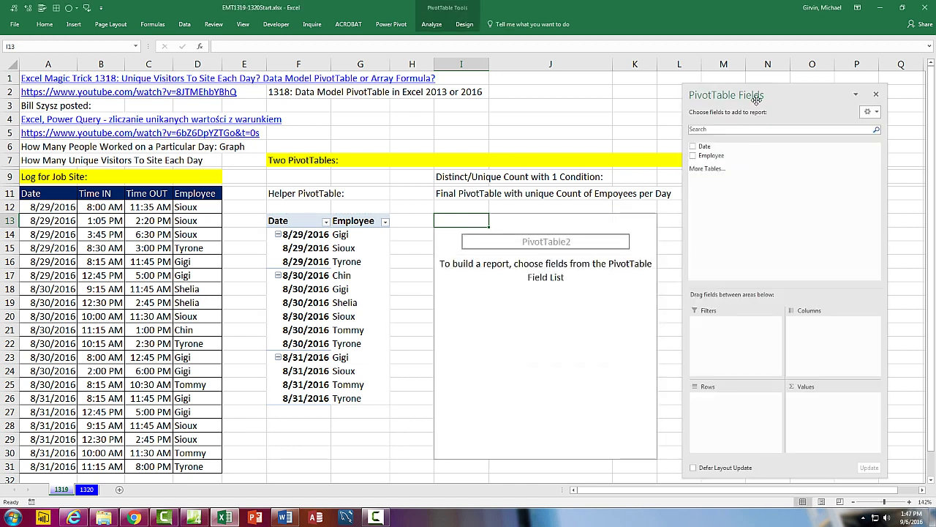
# Put Date in Rows with (blank) filtered out, and count Employee in Values.
pyautogui.moveTo(714, 148); pyautogui.dragTo(726, 408)
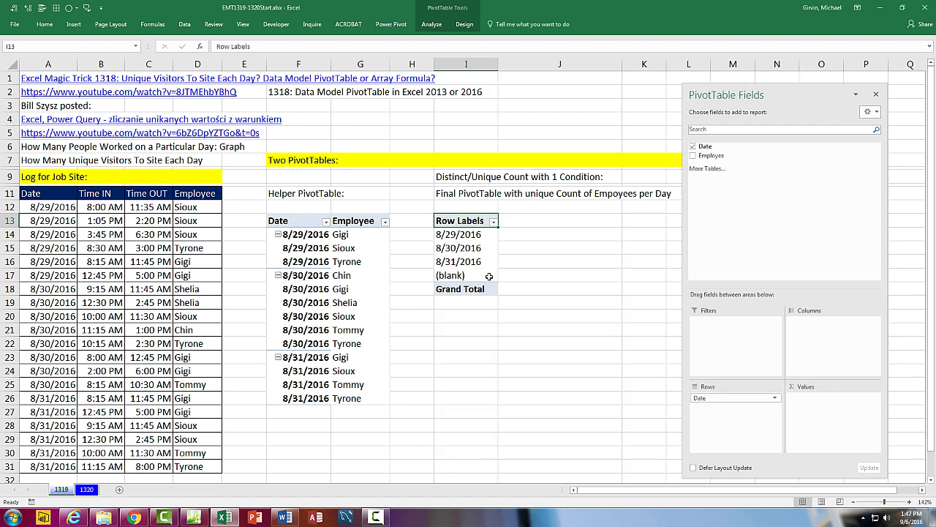
pyautogui.click(495, 223)
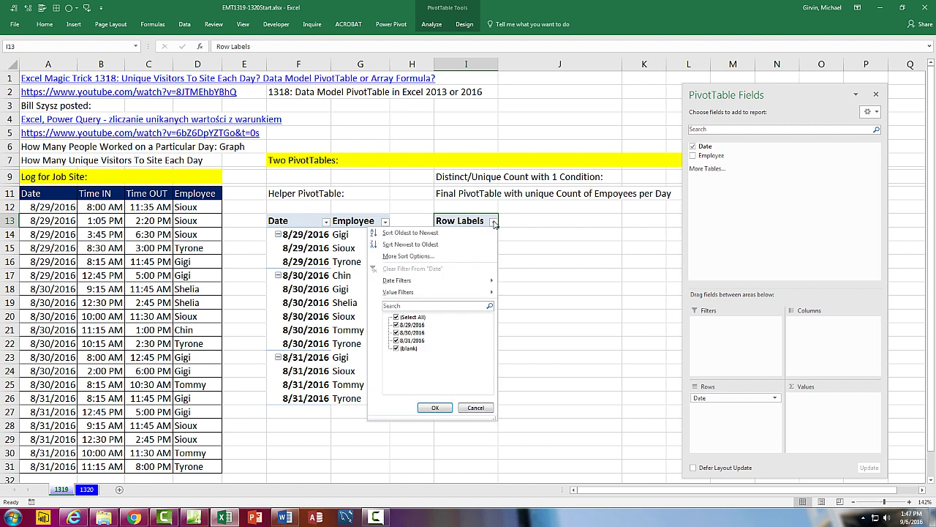
pyautogui.click(406, 349)
pyautogui.click(435, 407)
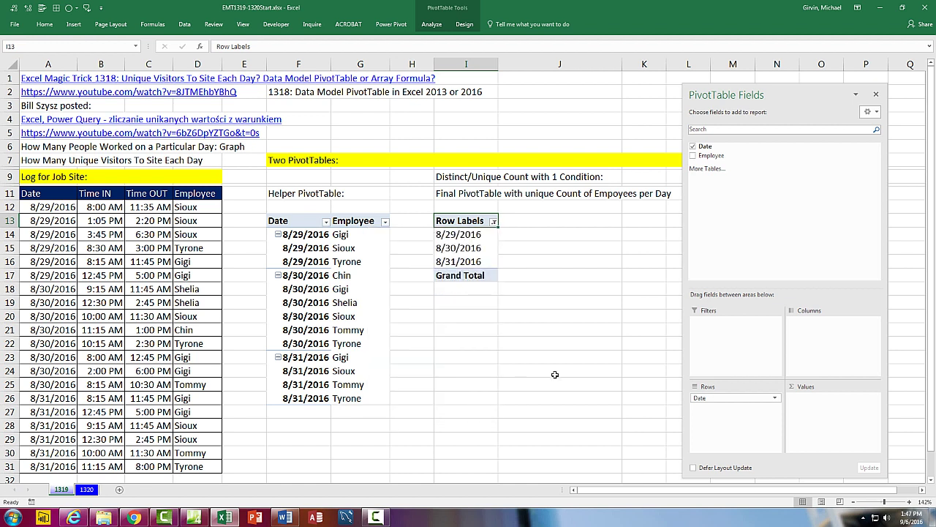
pyautogui.moveTo(714, 157); pyautogui.dragTo(806, 404)
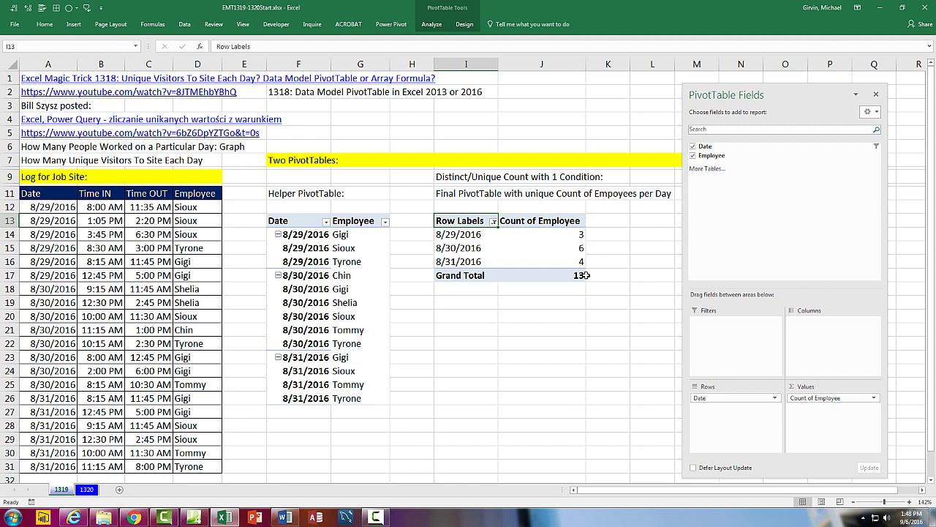
# Switch the final PivotTable's report layout to Tabular Form.
pyautogui.click(465, 24)
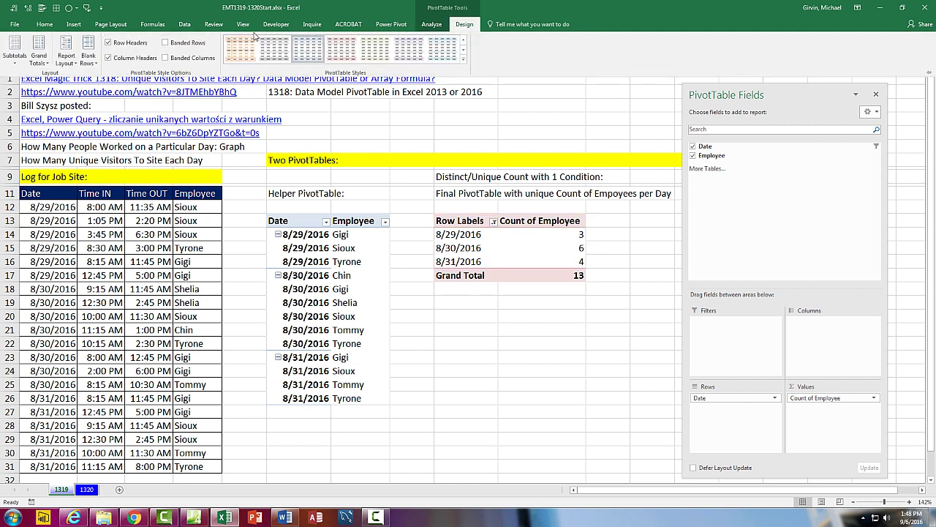
pyautogui.click(67, 63)
pyautogui.click(94, 129)
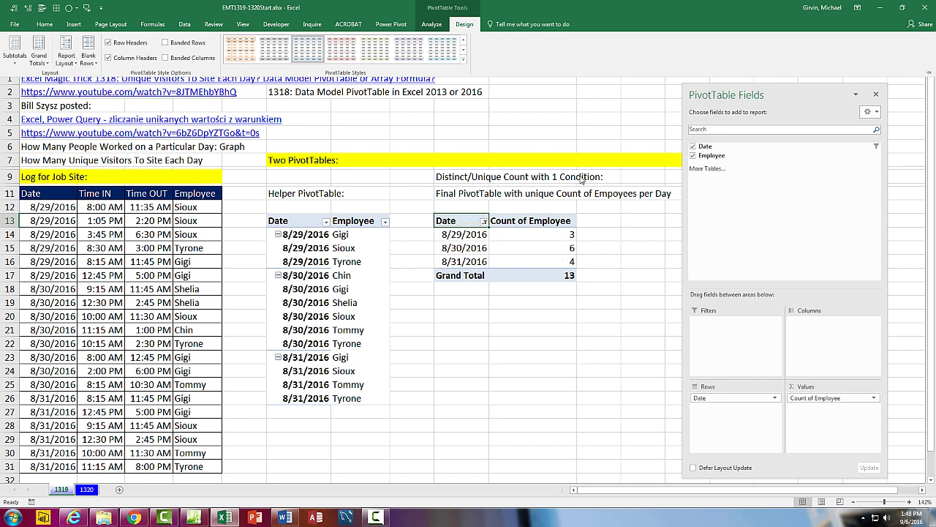
# Rename the J13 value header to 'Distinct Count of Employee' and autofit column J.
pyautogui.click(529, 224)
pyautogui.click(529, 222)
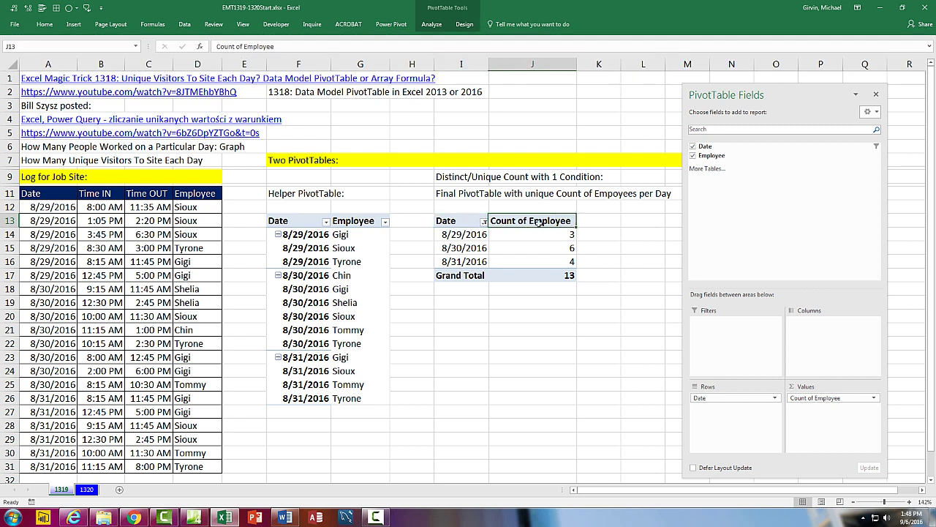
pyautogui.write('Distinct Count of Employee')
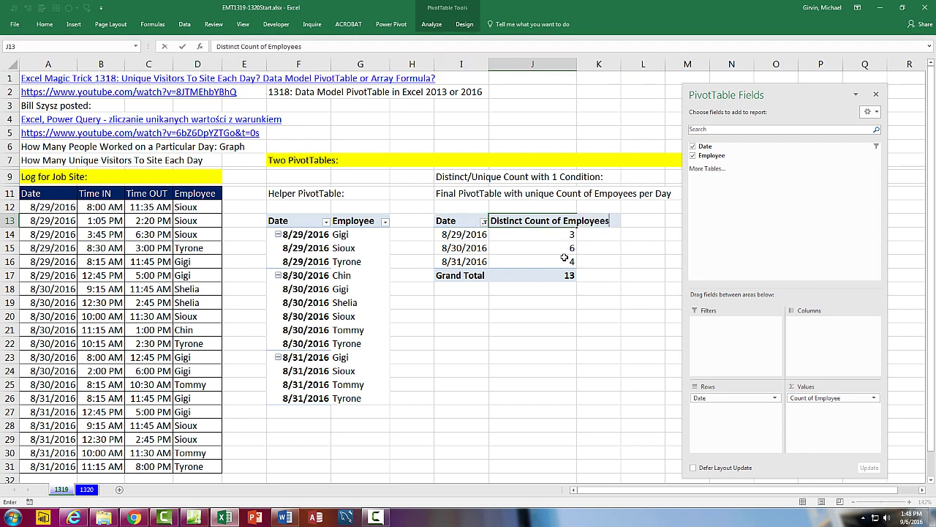
pyautogui.click(581, 66)
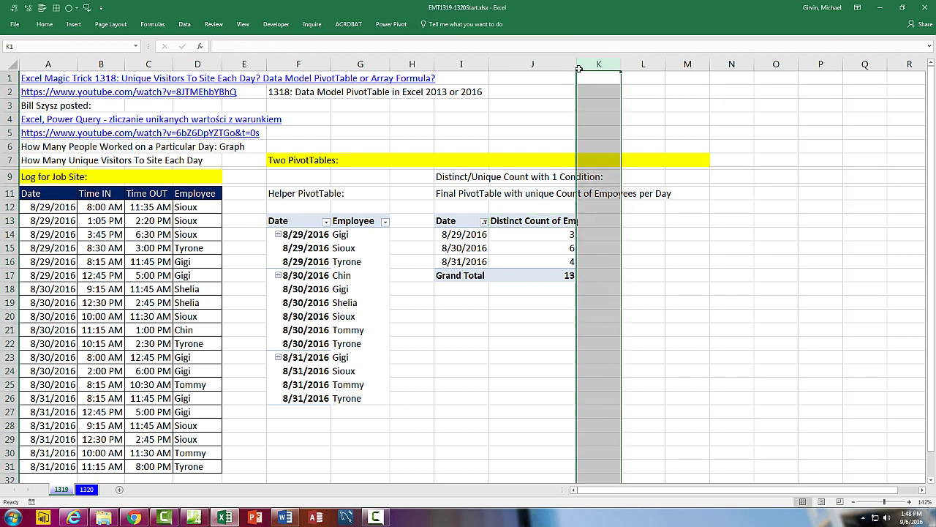
pyautogui.doubleClick(576, 66)
pyautogui.click(593, 238)
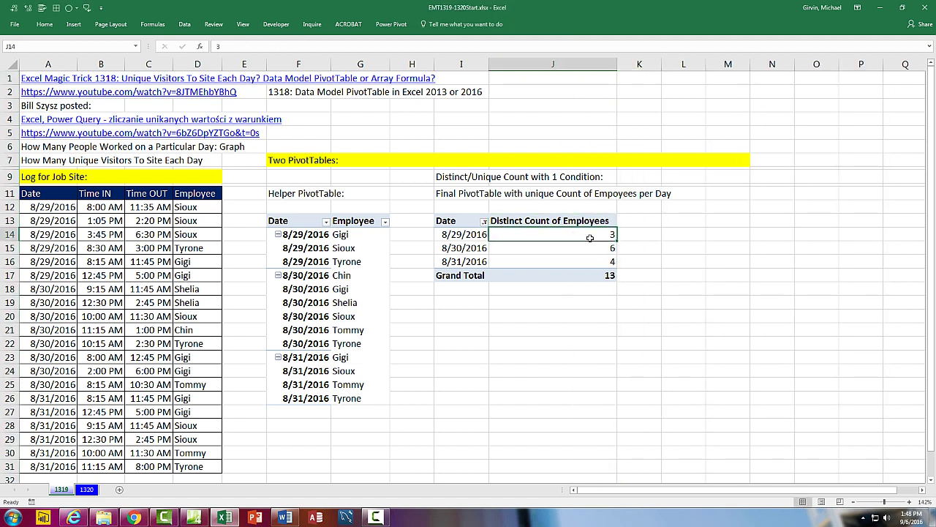
# Replace the employee name in the 8/29/2016 log entry at D16 with a different employee.
pyautogui.moveTo(53, 208); pyautogui.dragTo(192, 274)
pyautogui.click(194, 261)
pyautogui.write('Fran')
pyautogui.press('Return')
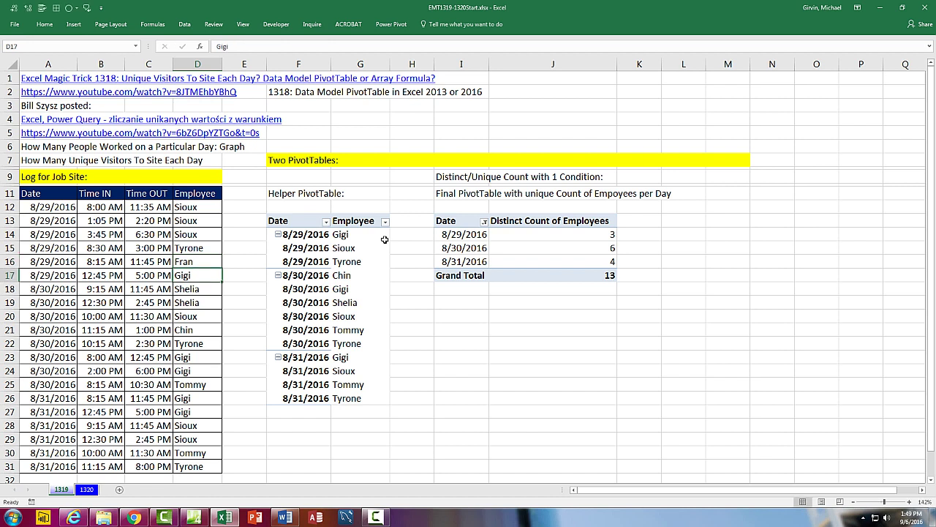
# Refresh the helper and final PivotTables so 8/29 counts 4 and the total is 14.
pyautogui.rightClick(347, 236)
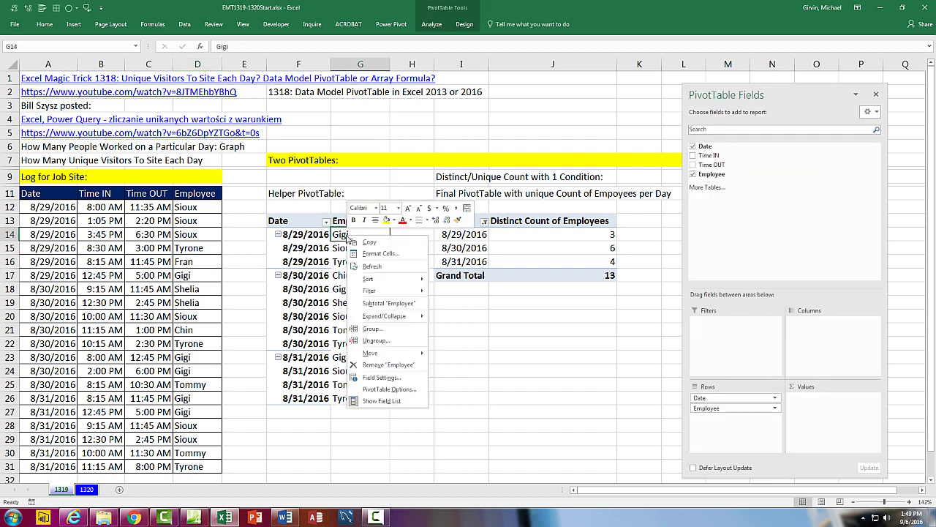
pyautogui.click(372, 267)
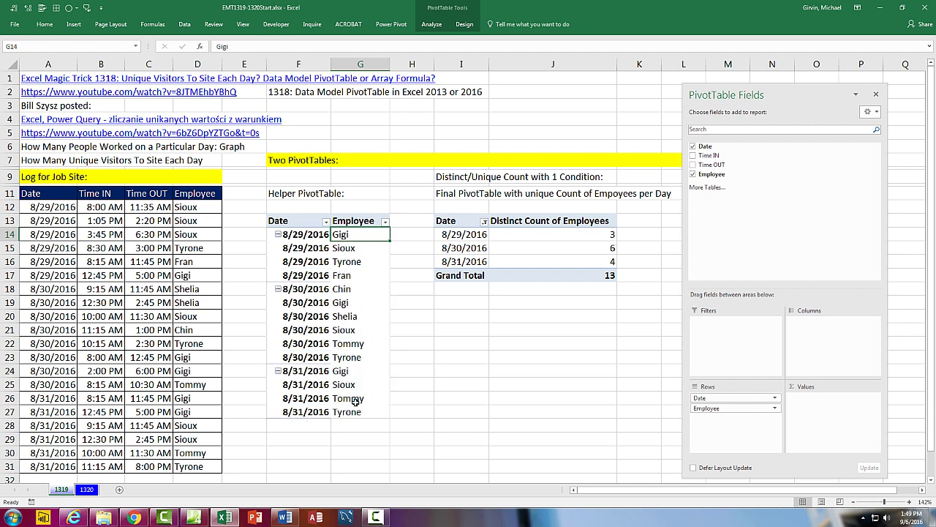
pyautogui.rightClick(516, 232)
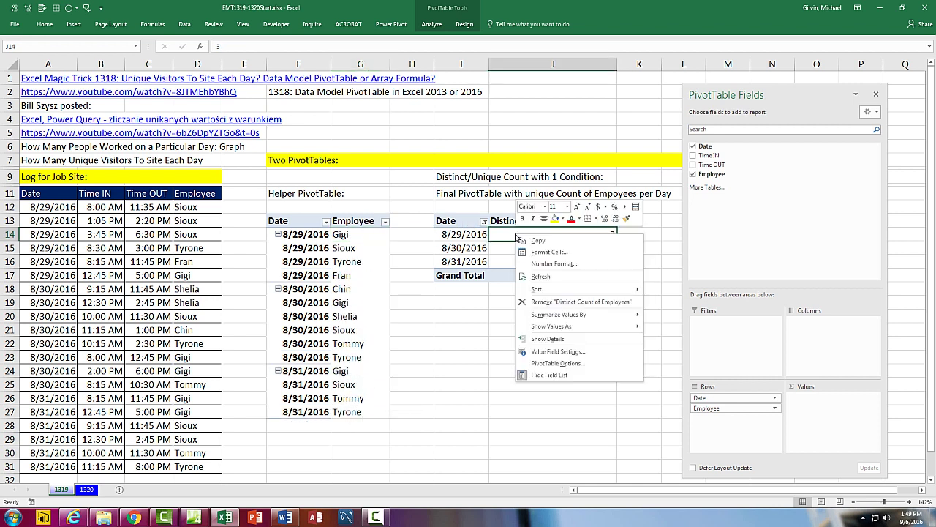
pyautogui.click(538, 277)
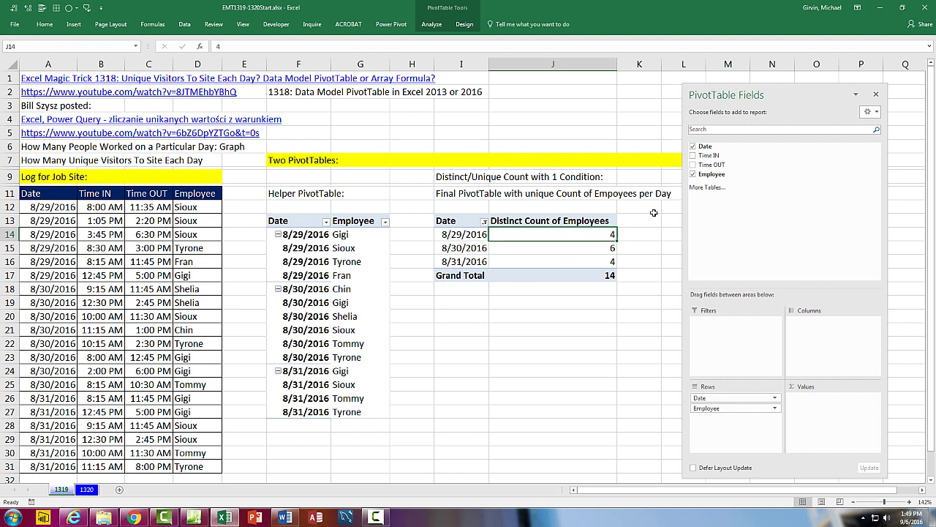